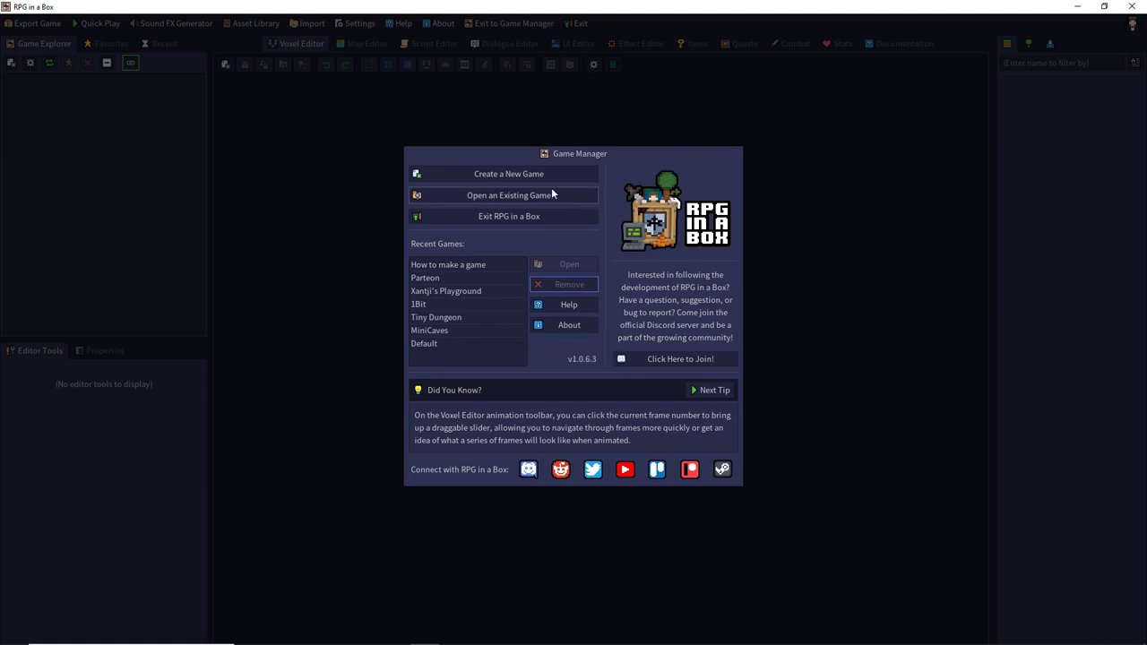
Step: Create a new game titled "Testspiel" in a Desktop subfolder, using the Blank Project template
click(469, 176)
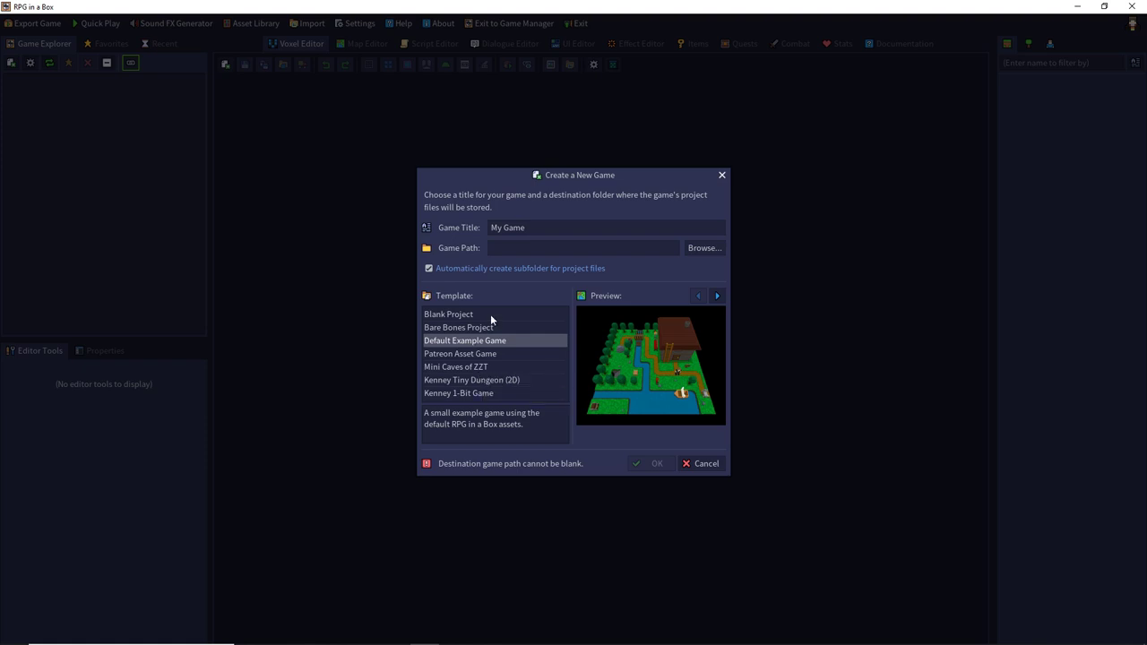
drag(538, 229, 468, 224)
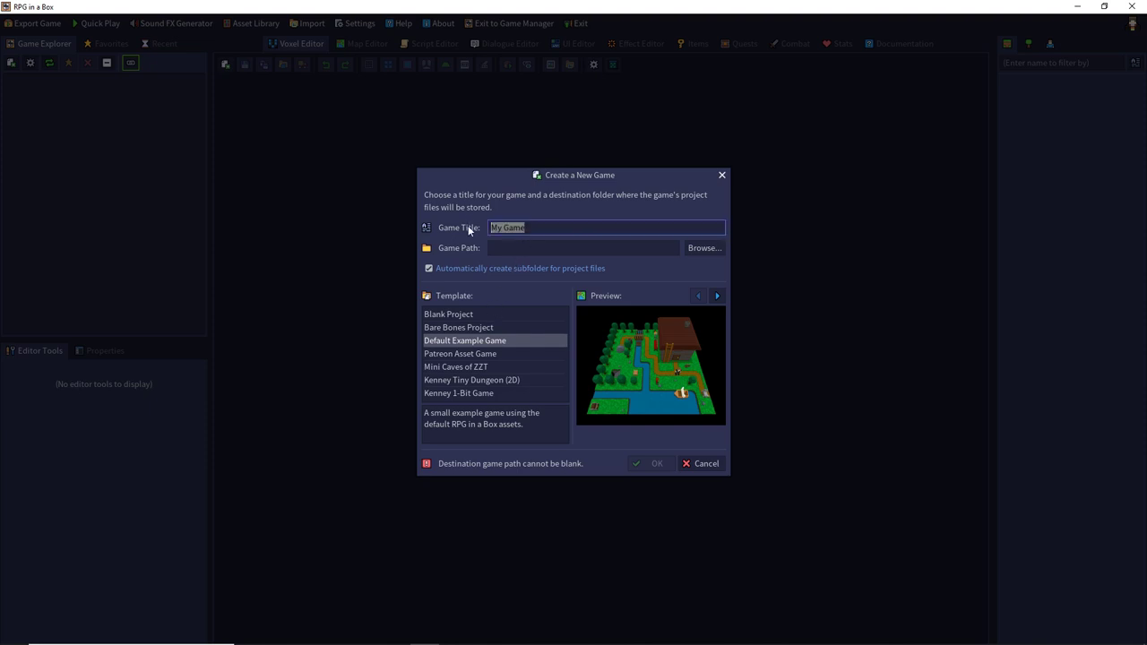
text(Testspiel)
click(702, 248)
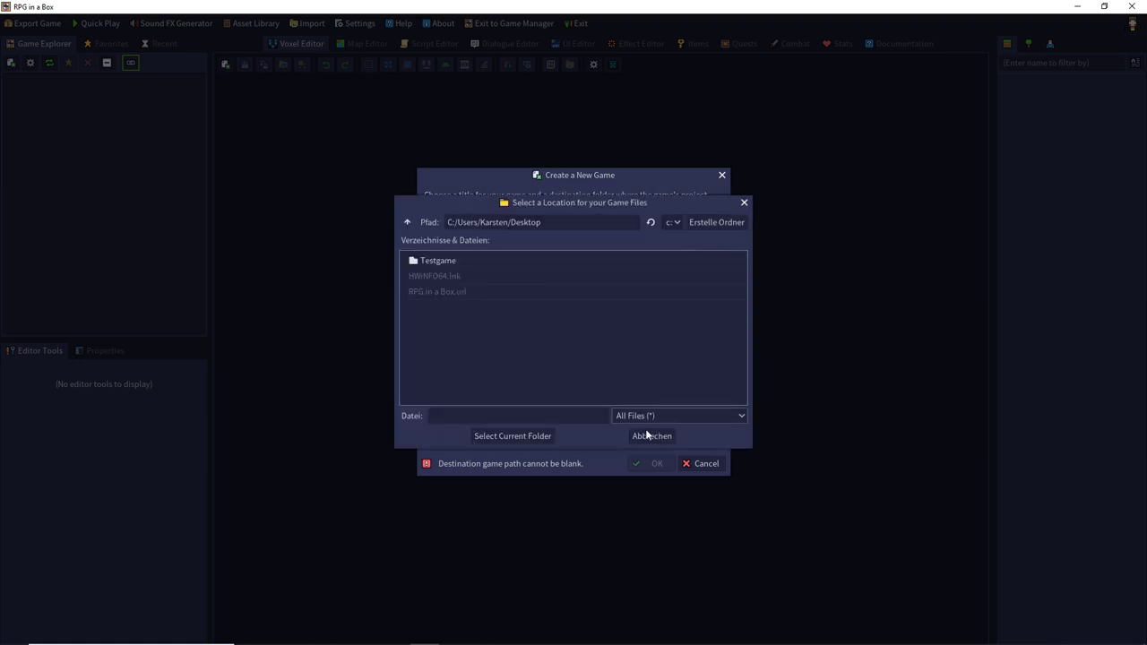
click(533, 436)
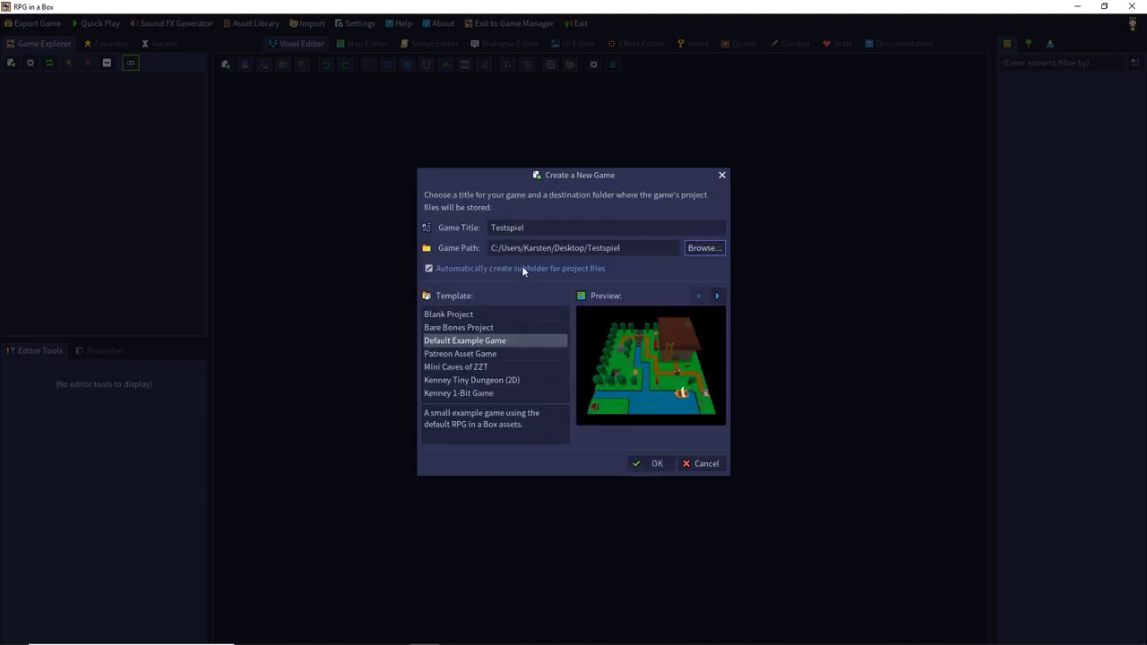
click(467, 315)
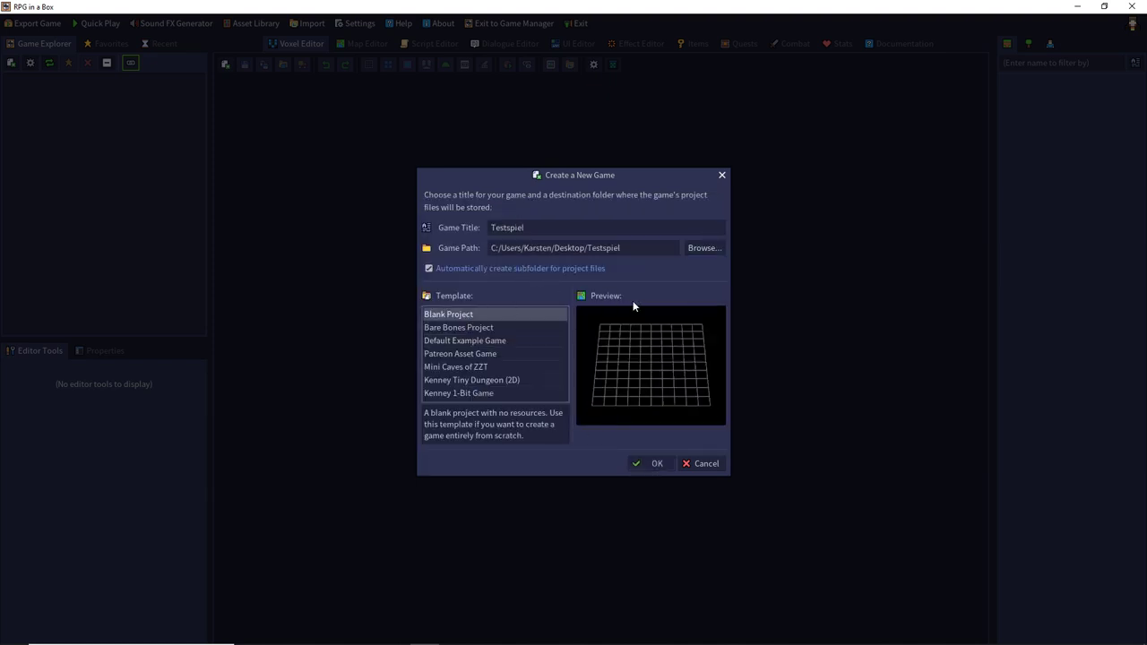
click(656, 463)
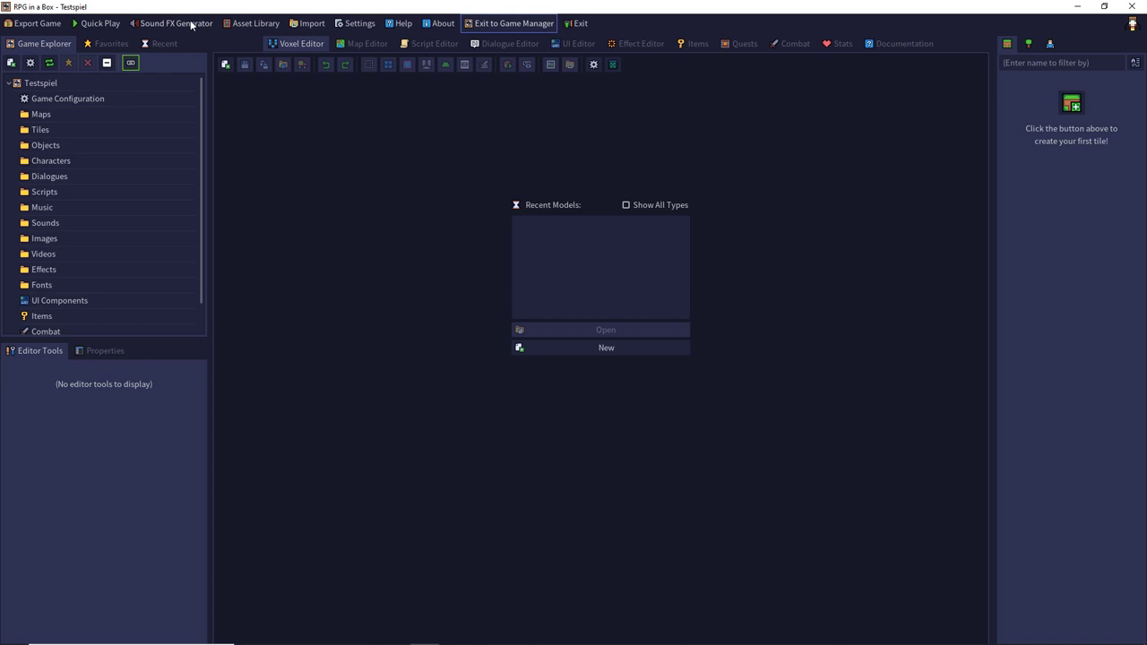
Step: Browse the Asset Library's models up to page 5, trial-select three of them, and close the library without importing
click(254, 24)
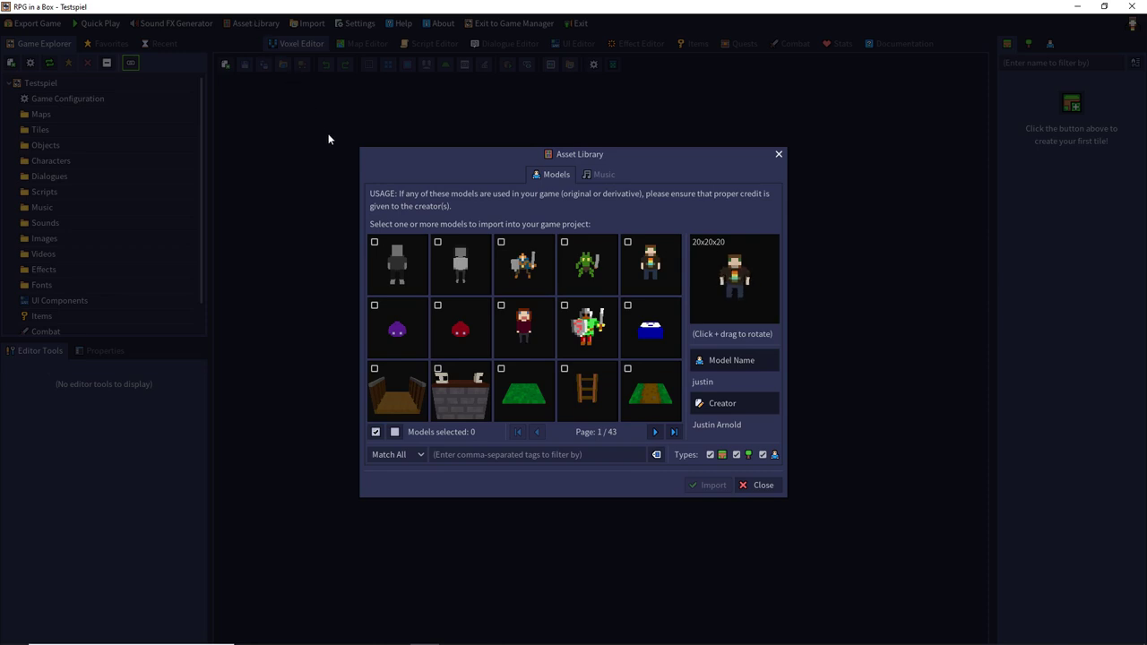
click(657, 432)
click(657, 432)
click(657, 431)
click(657, 432)
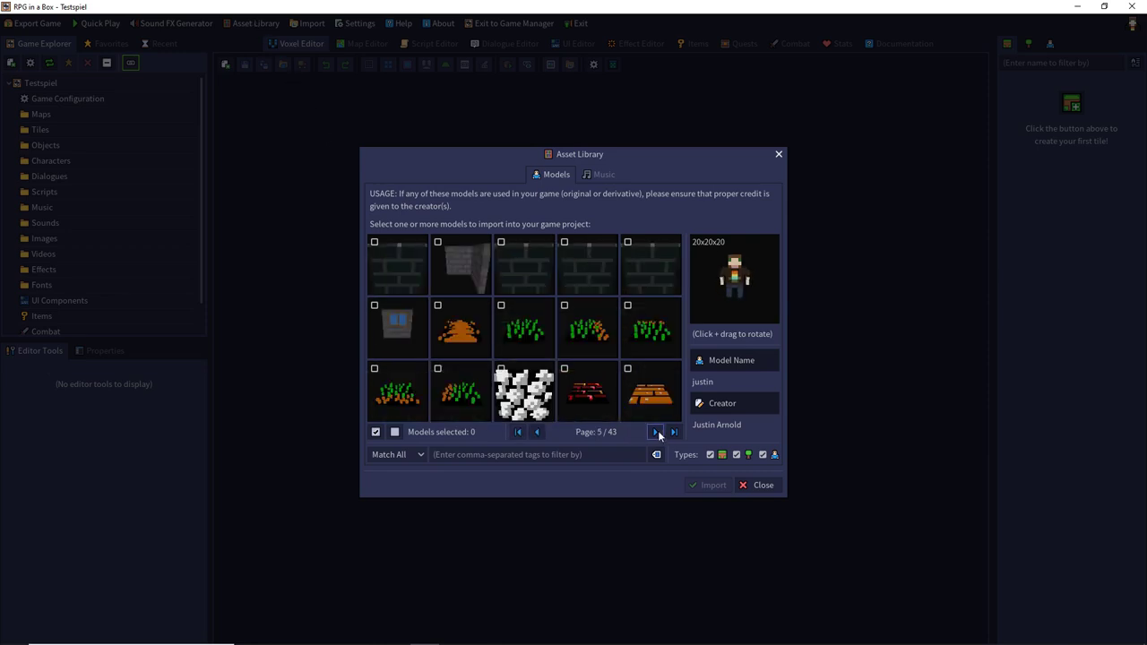
click(650, 392)
click(650, 329)
click(587, 392)
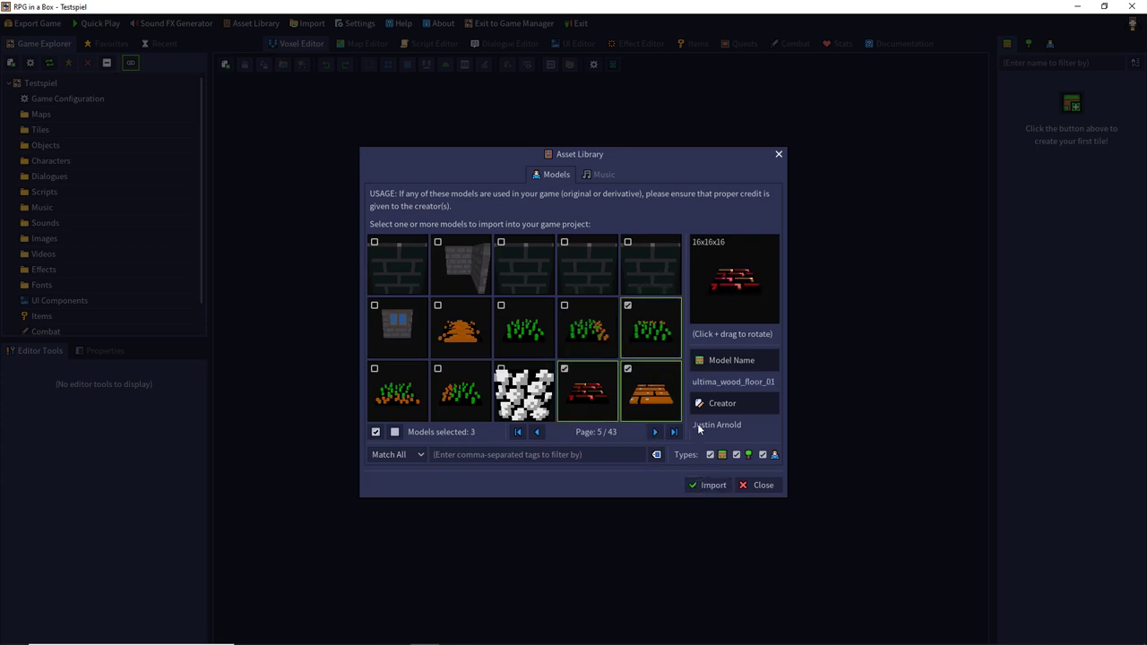
click(744, 486)
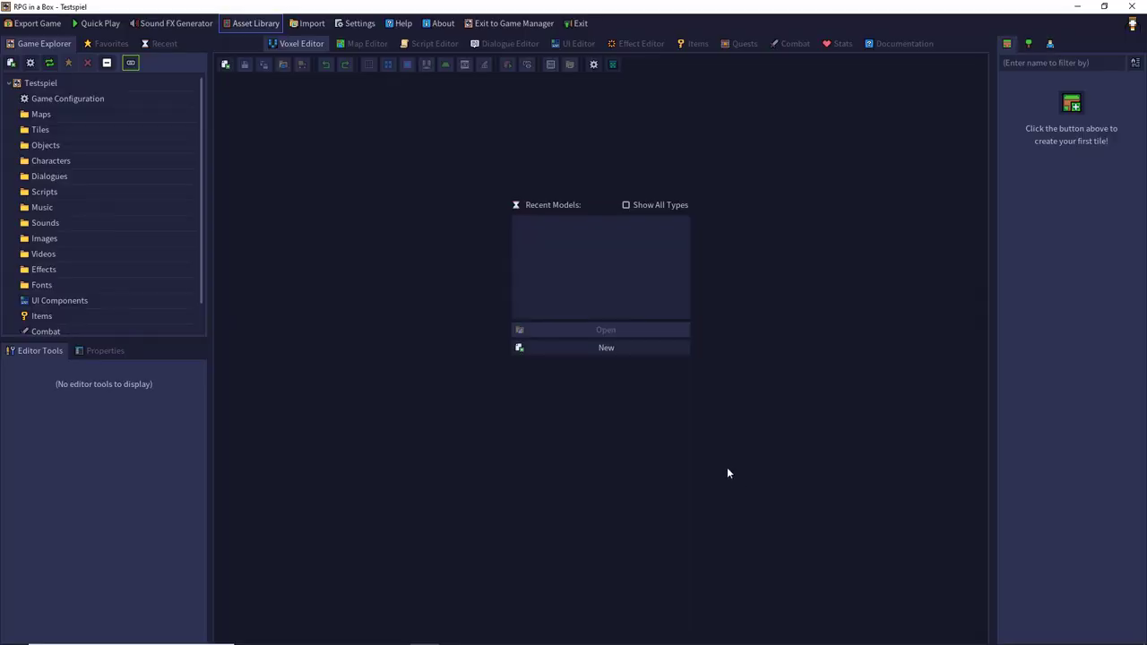
Step: Review the editor settings for General, including available languages, Voxel Editor, Map Editor, Script Editor, Code Highlighting and Dialogue Editor, without changing anything
click(355, 24)
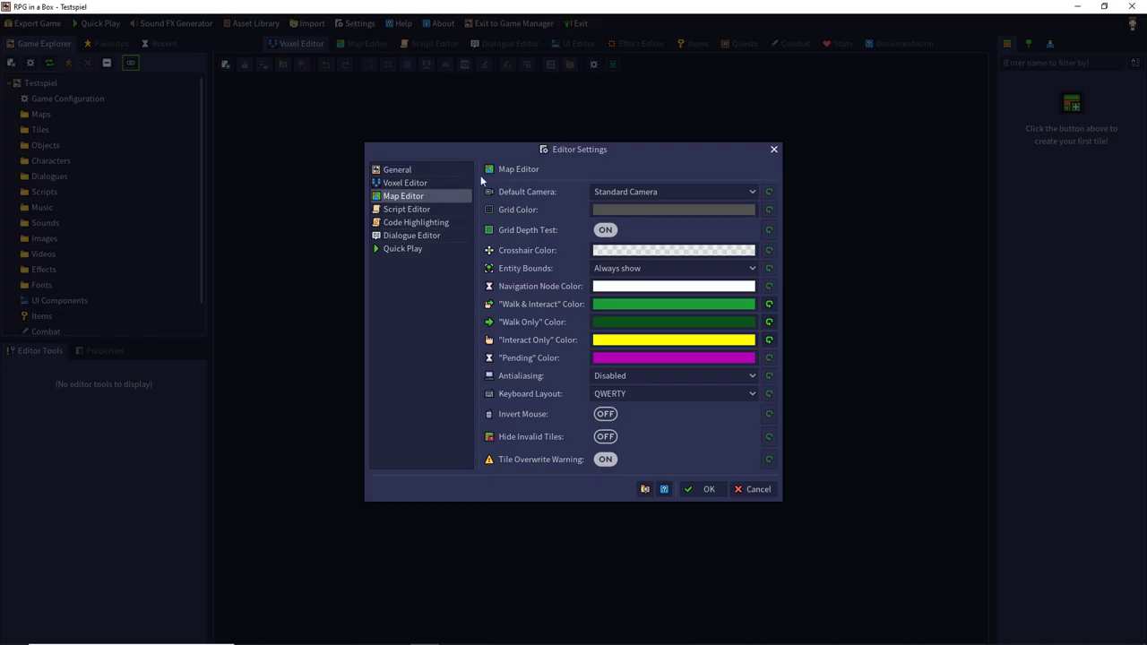
click(419, 170)
click(609, 192)
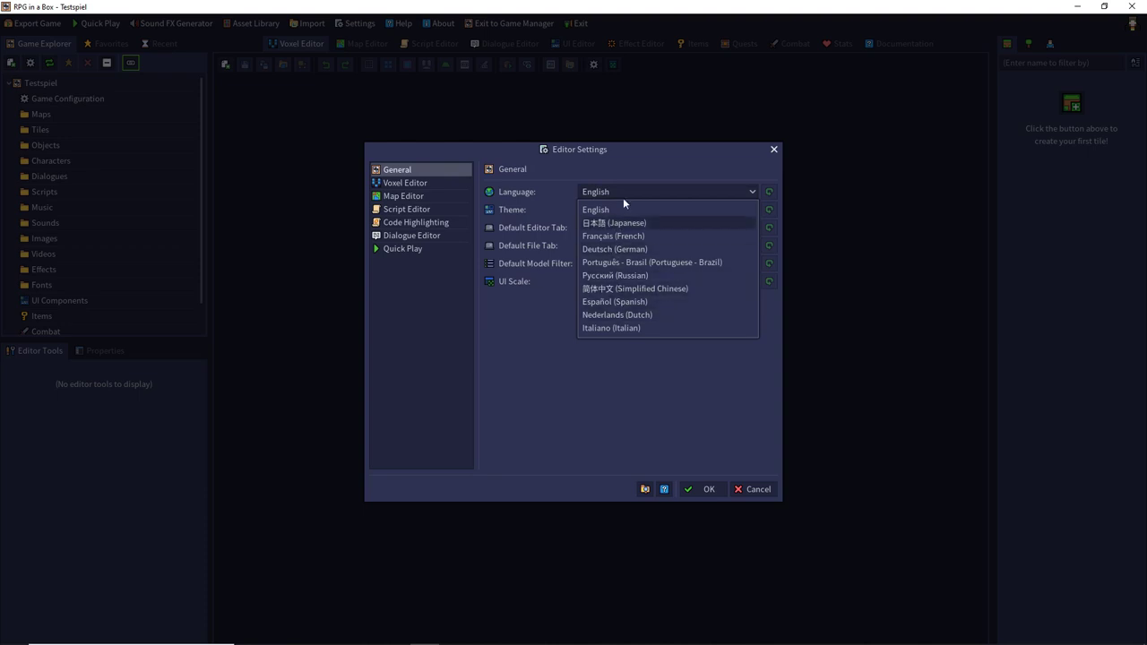
click(637, 157)
click(428, 181)
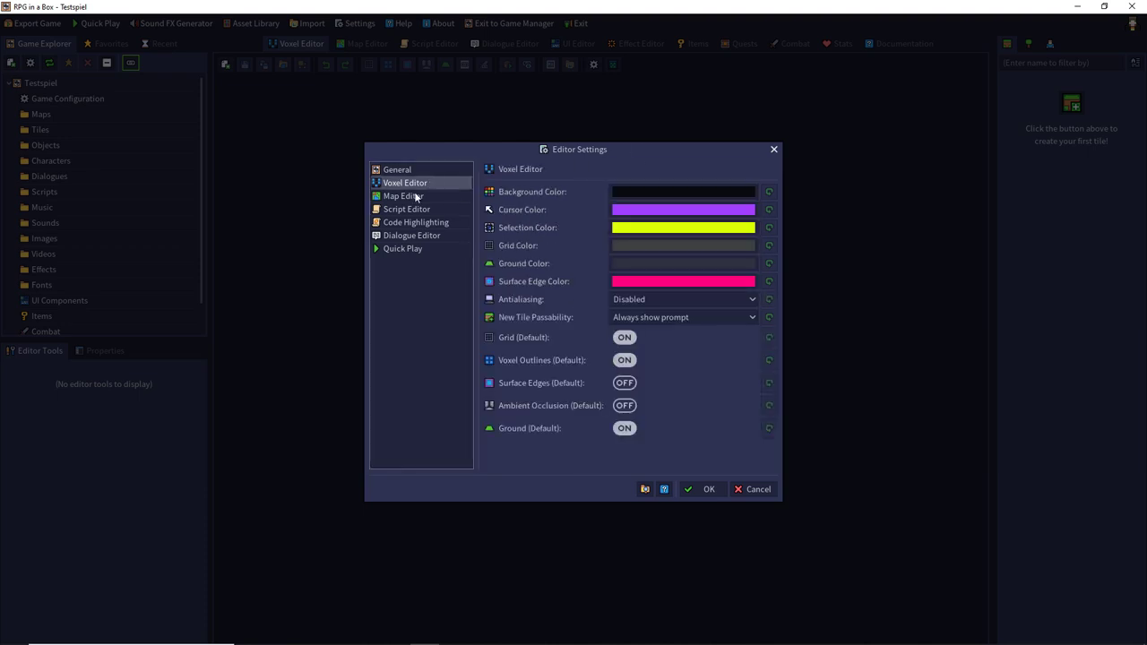
click(414, 198)
click(414, 209)
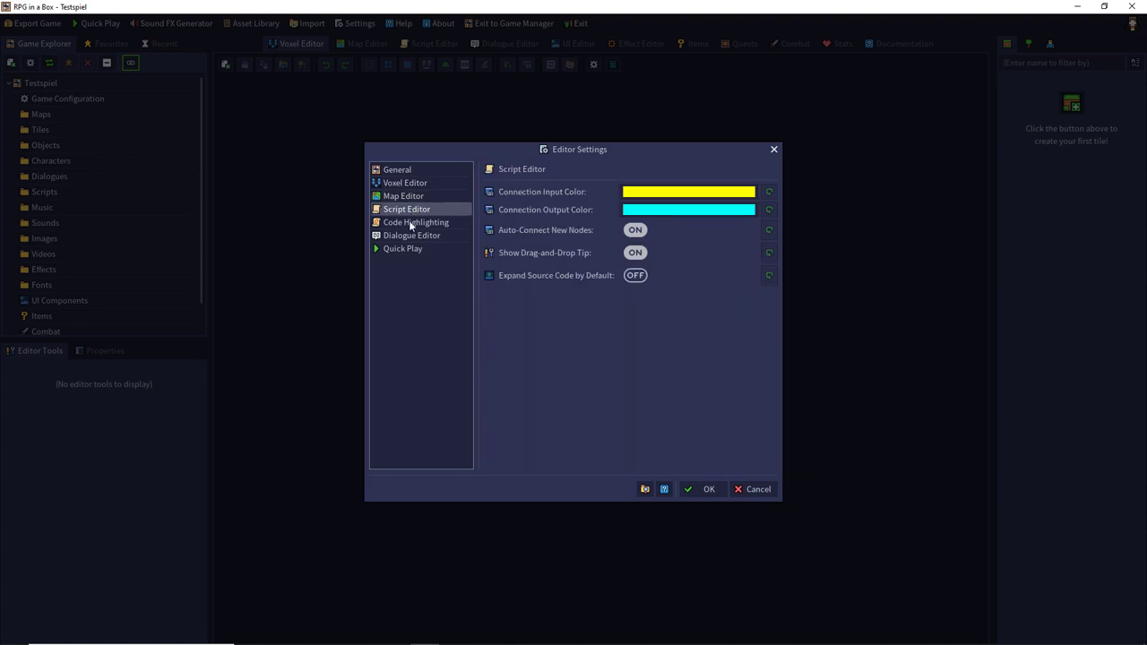
click(410, 223)
click(404, 235)
click(404, 222)
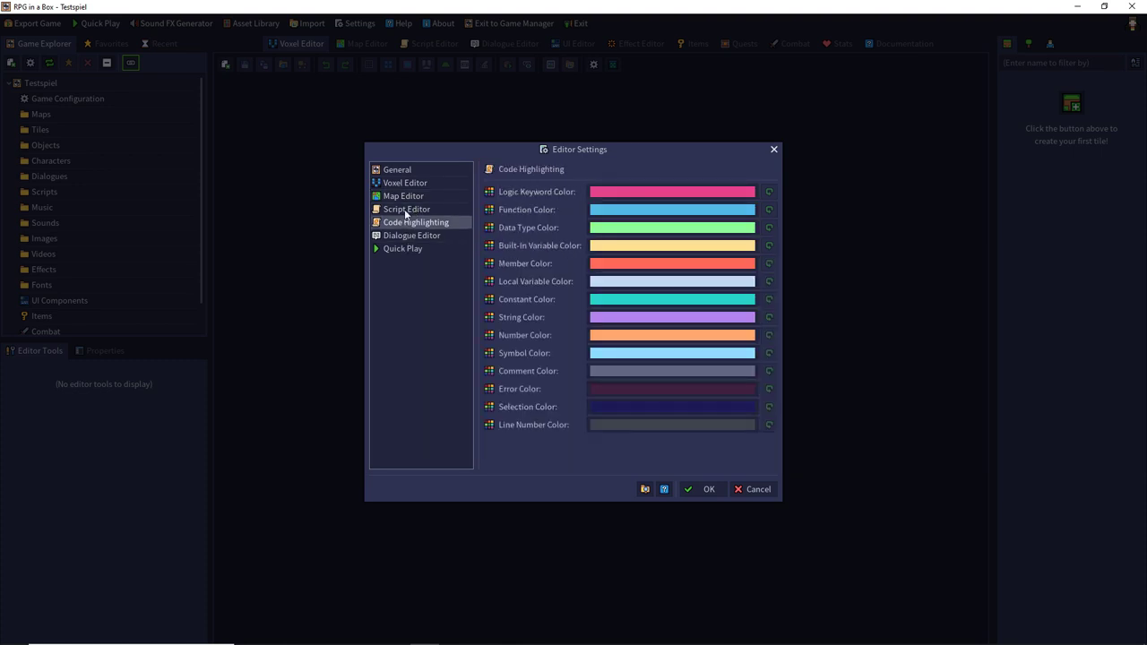
click(404, 197)
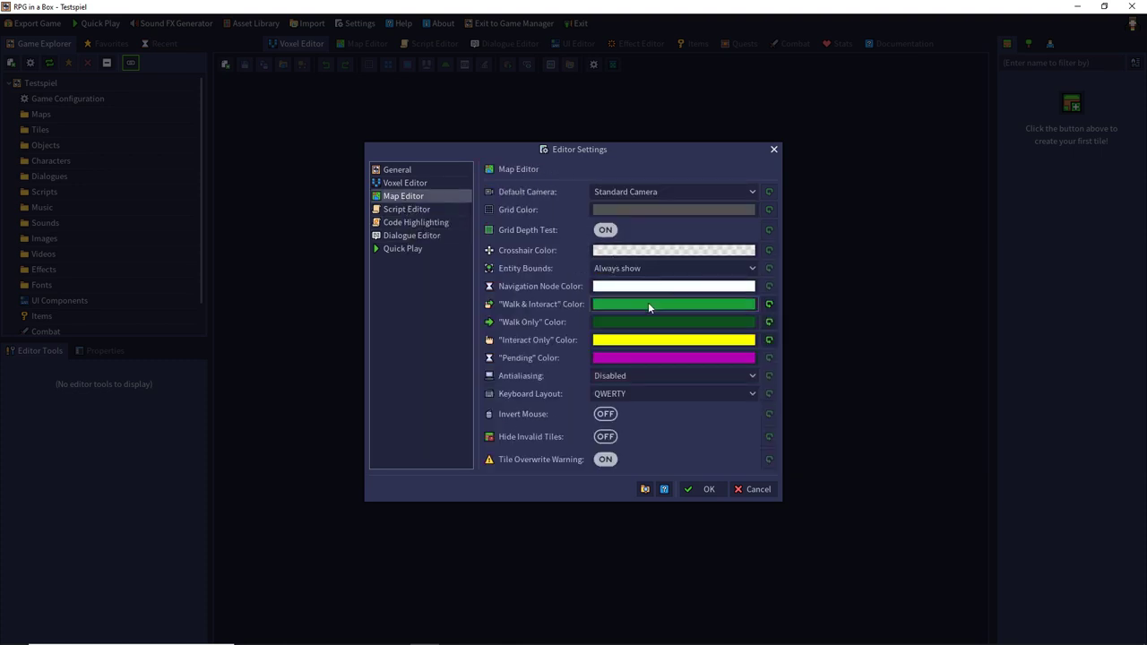
click(774, 150)
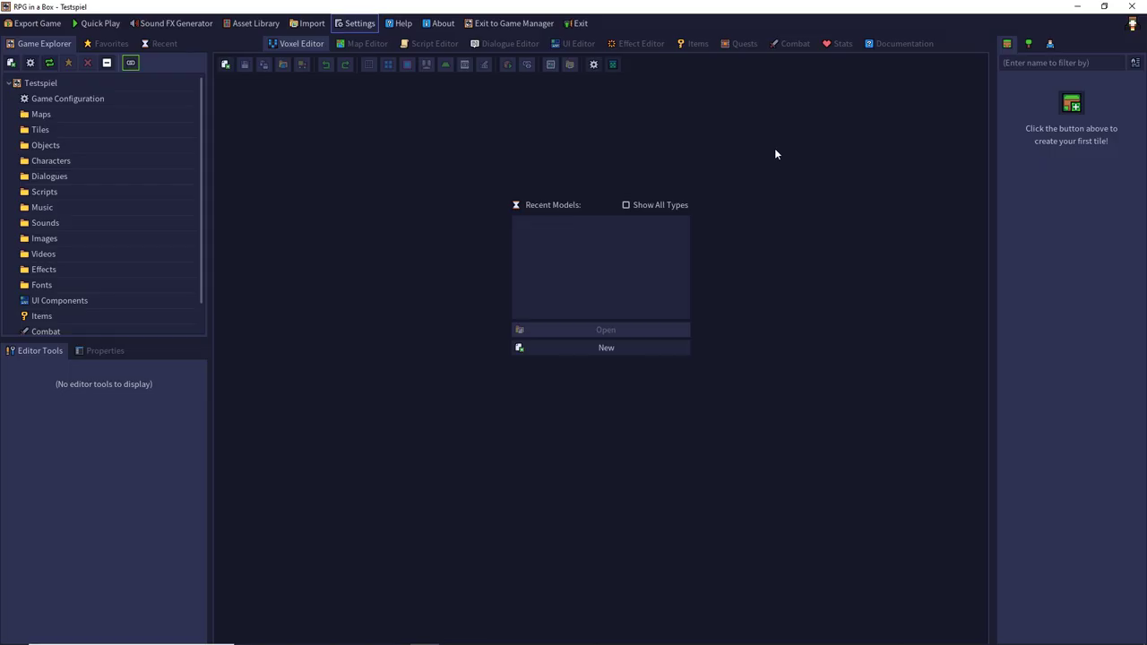
Step: Examine the documentation's Editor Guides topics and the Tutorials page with its video episodes, and collapse both sections
click(398, 23)
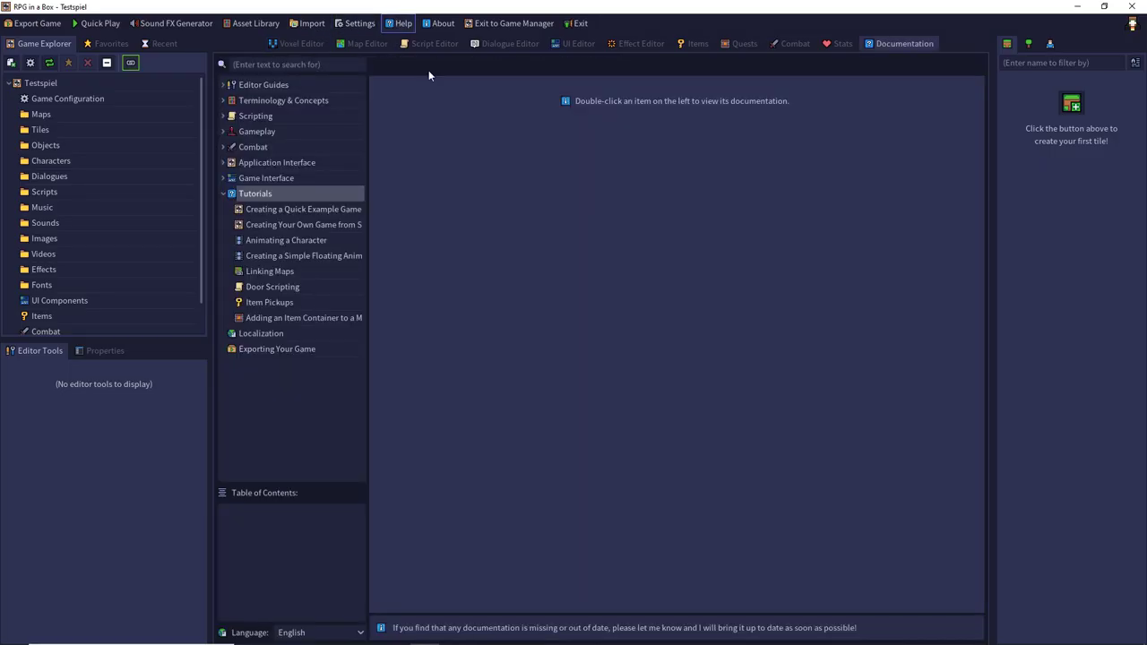
double_click(279, 85)
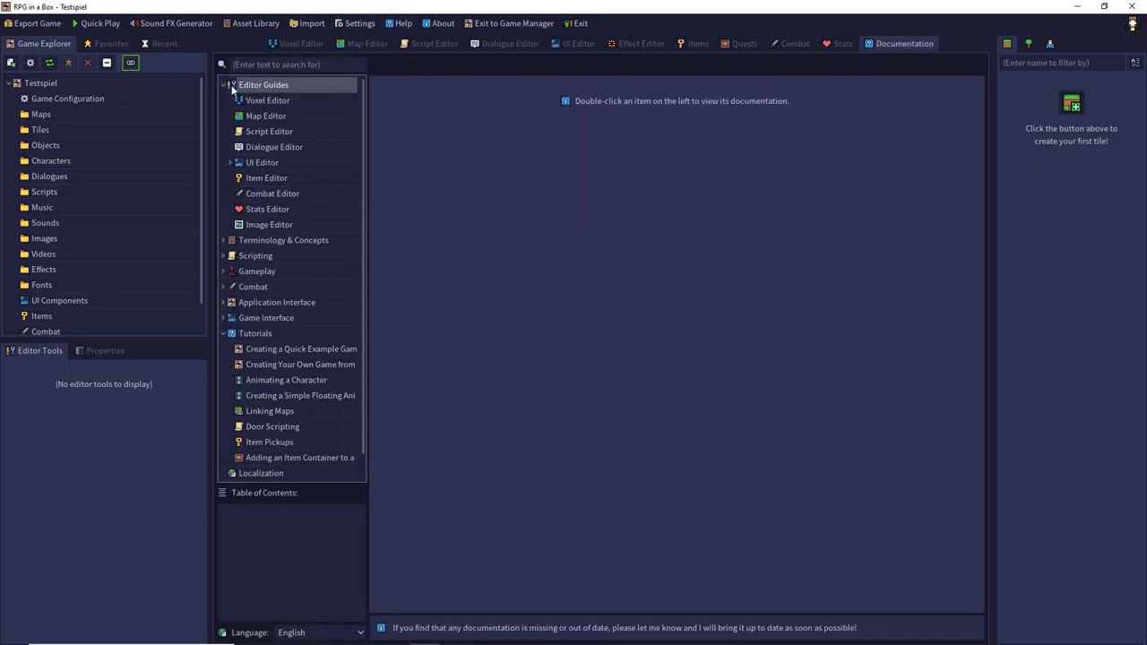
double_click(256, 332)
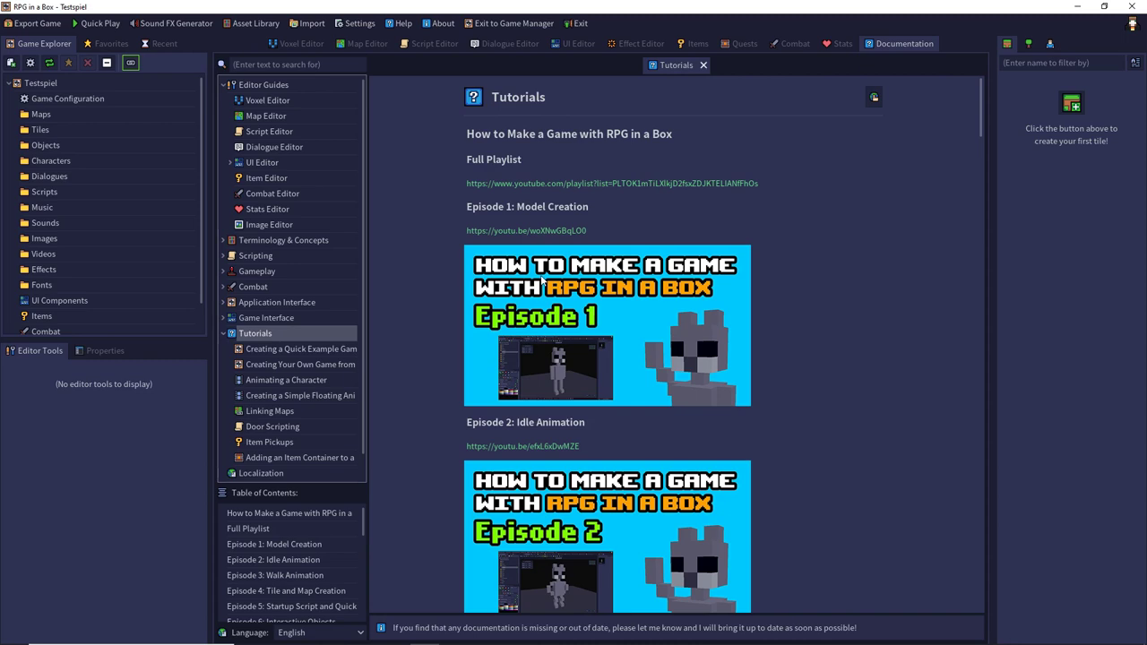
scroll(571, 297, down, 5)
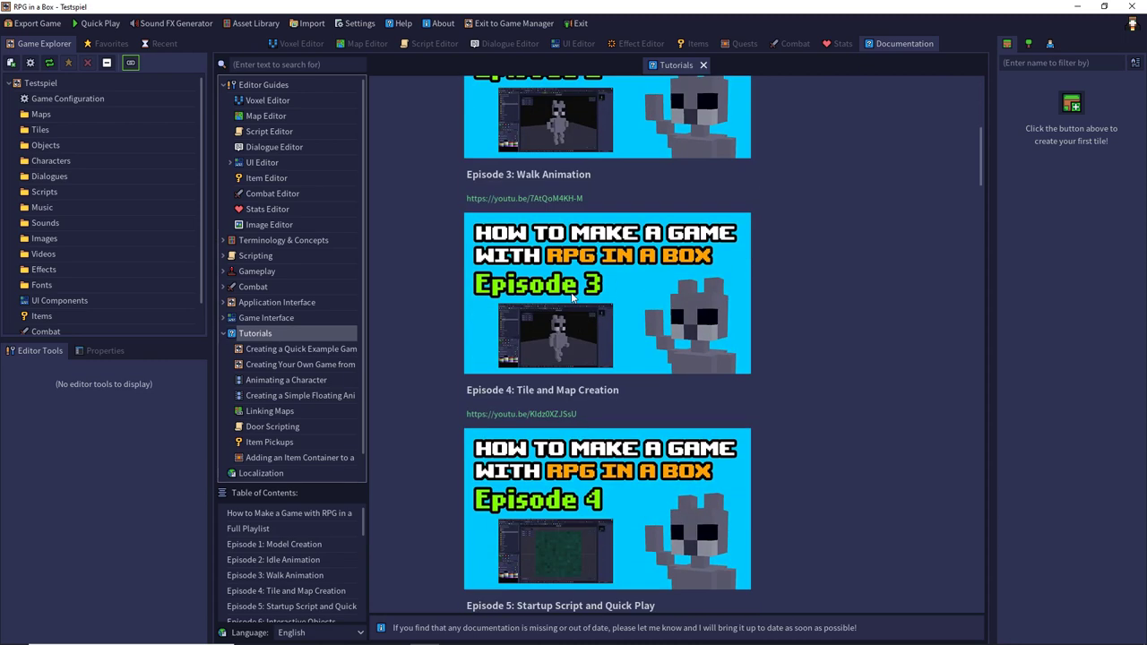
scroll(571, 295, up, 5)
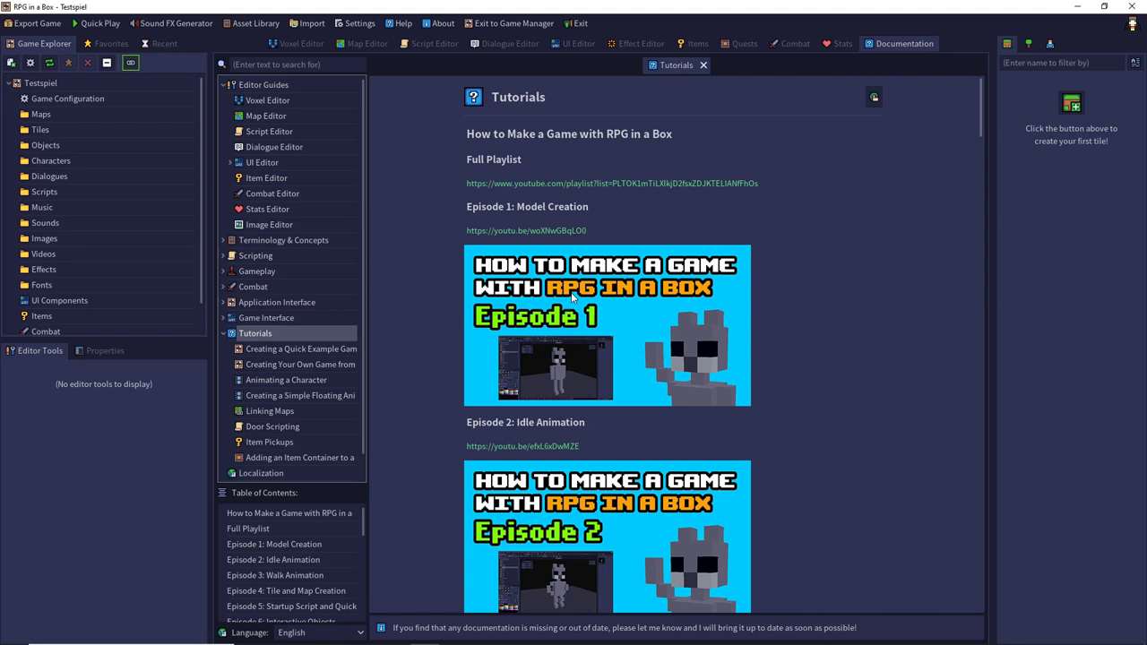
click(702, 66)
click(224, 335)
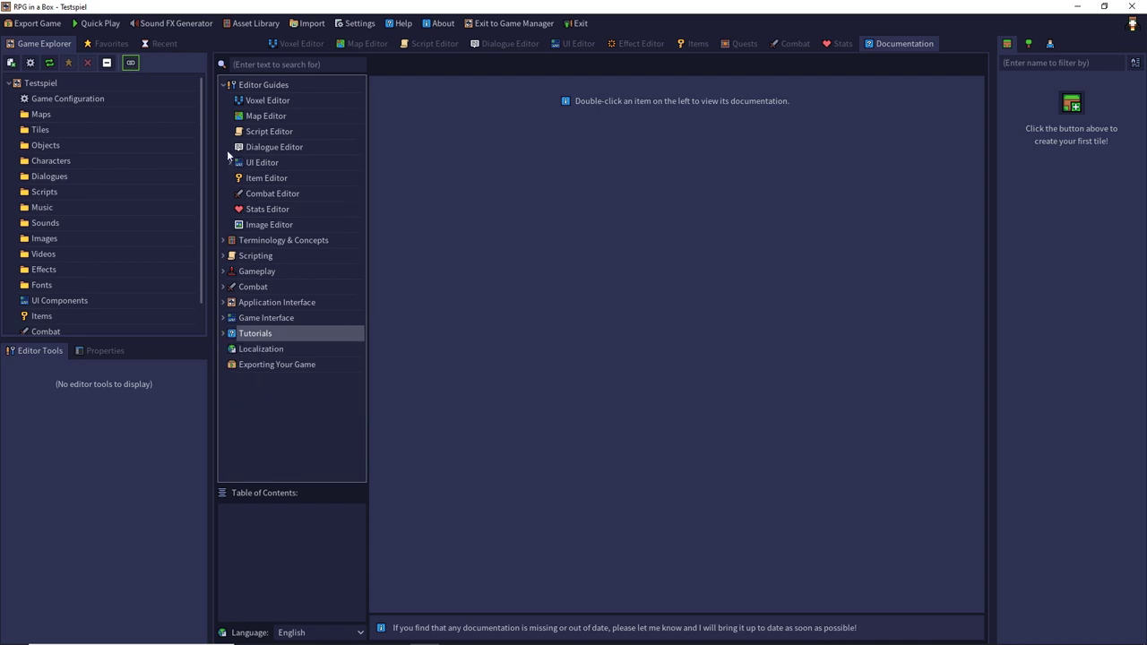
click(223, 85)
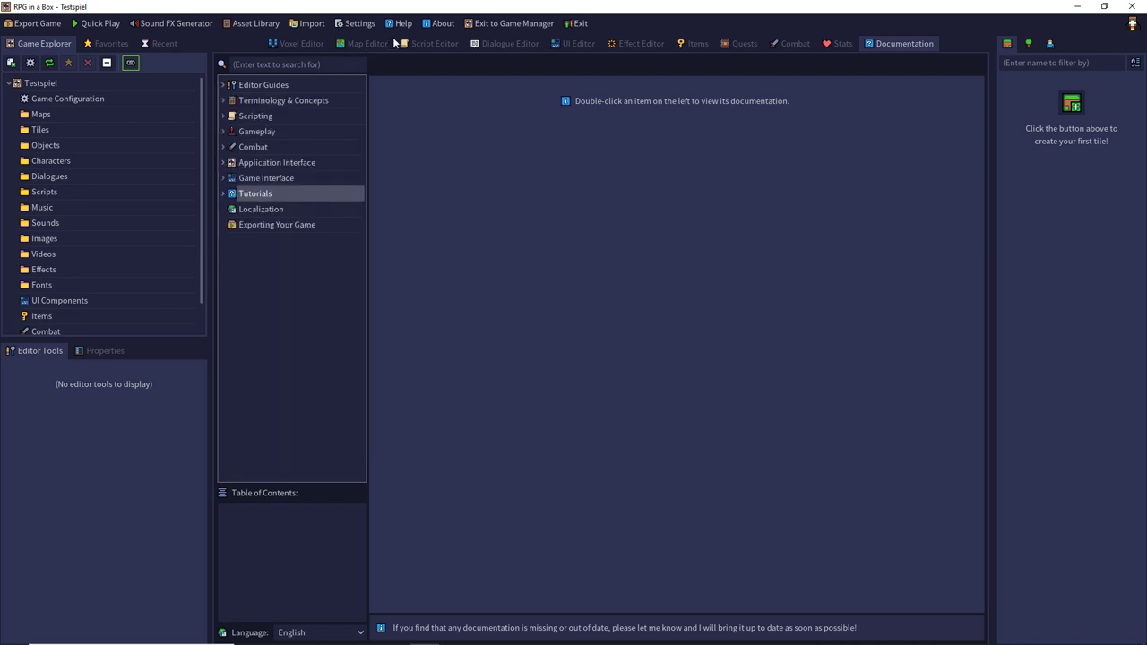
Step: Exit to the Game Manager, reopen the Testspiel project and look through its resource folders
click(525, 24)
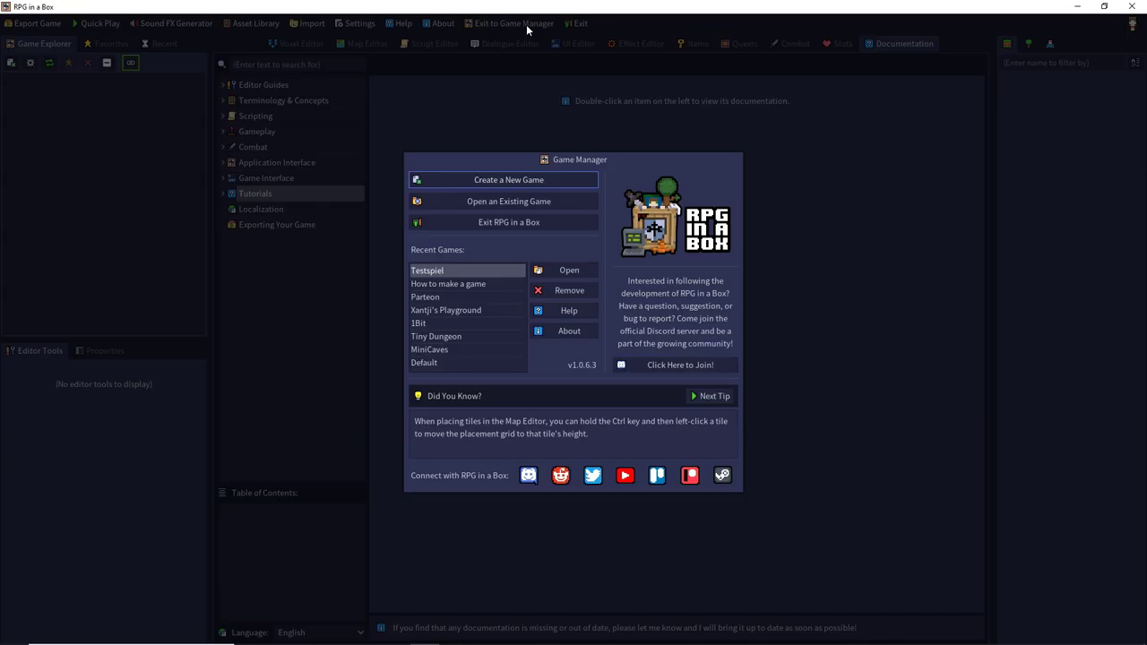
double_click(462, 270)
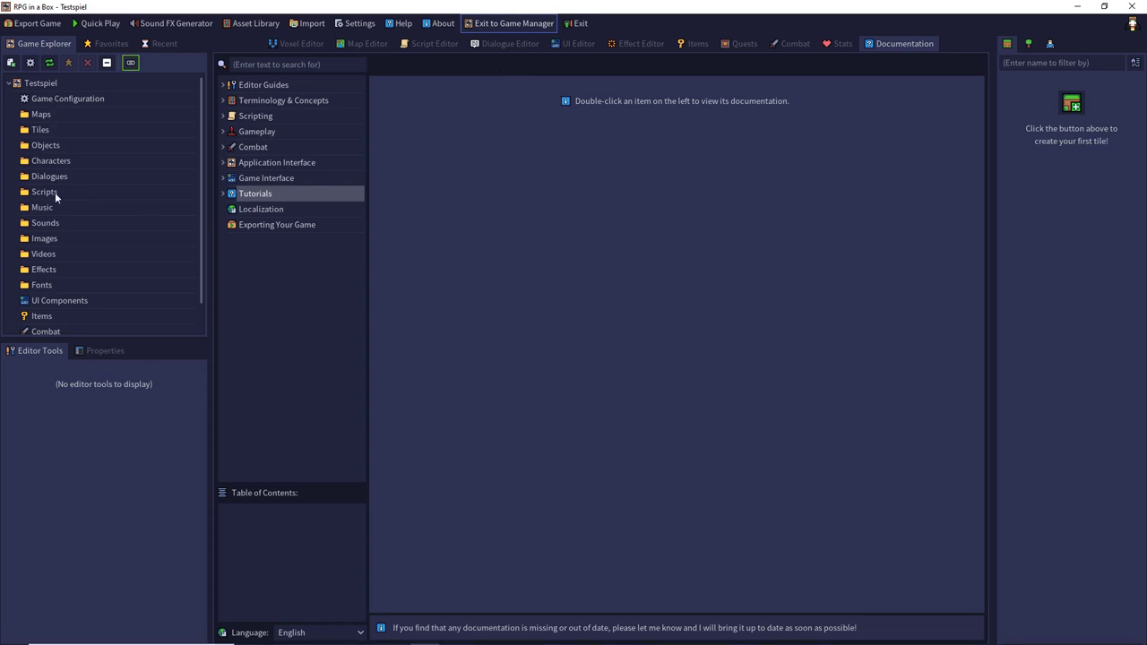
scroll(53, 283, down, 1)
scroll(51, 251, up, 1)
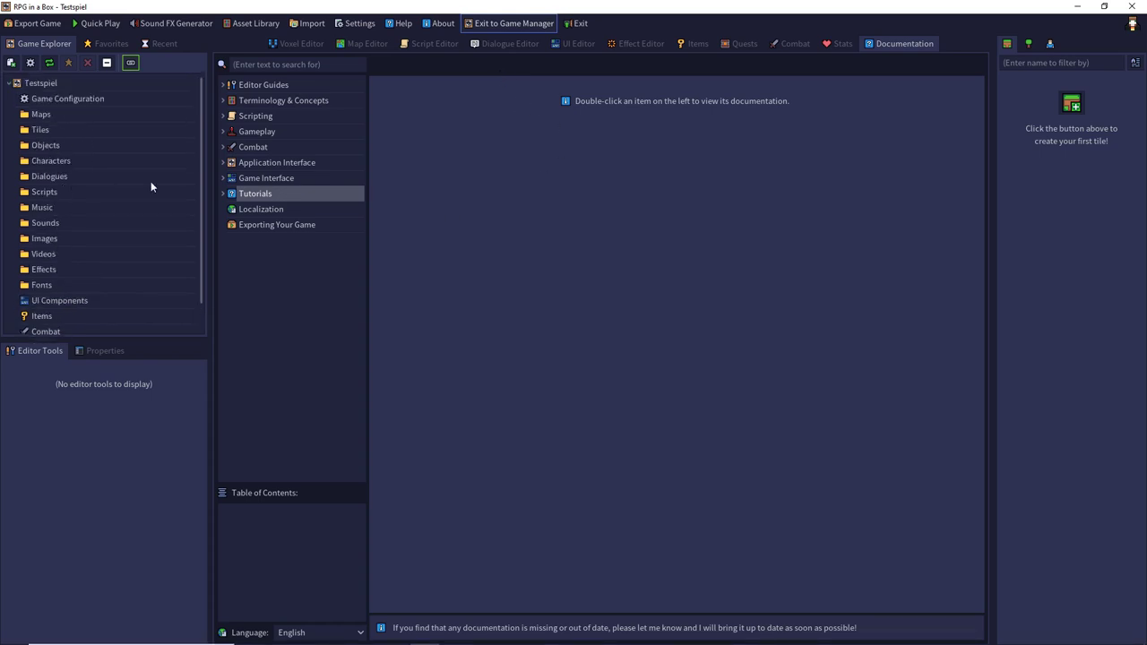